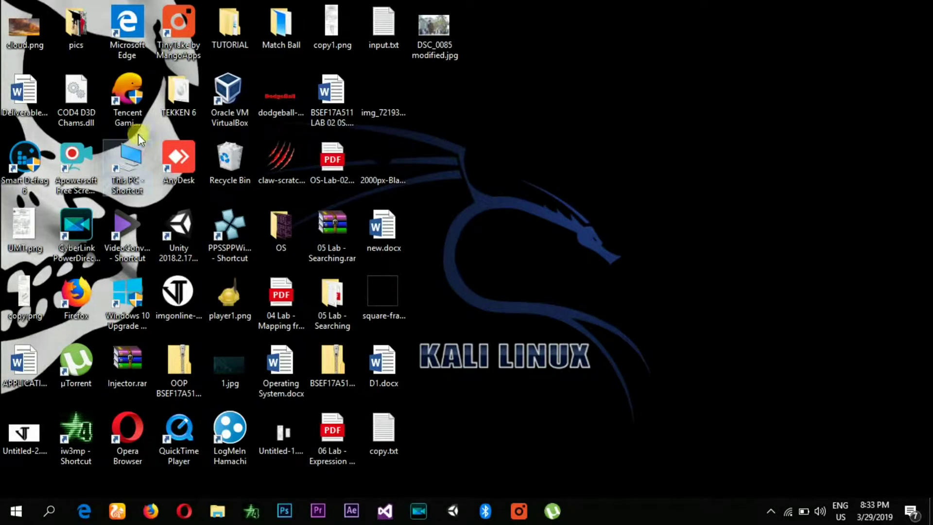
# Step: Start Tencent Gaming Buddy, acknowledge the start-failure error, then exit the emulator and close the launcher
pyautogui.doubleClick(130, 104)
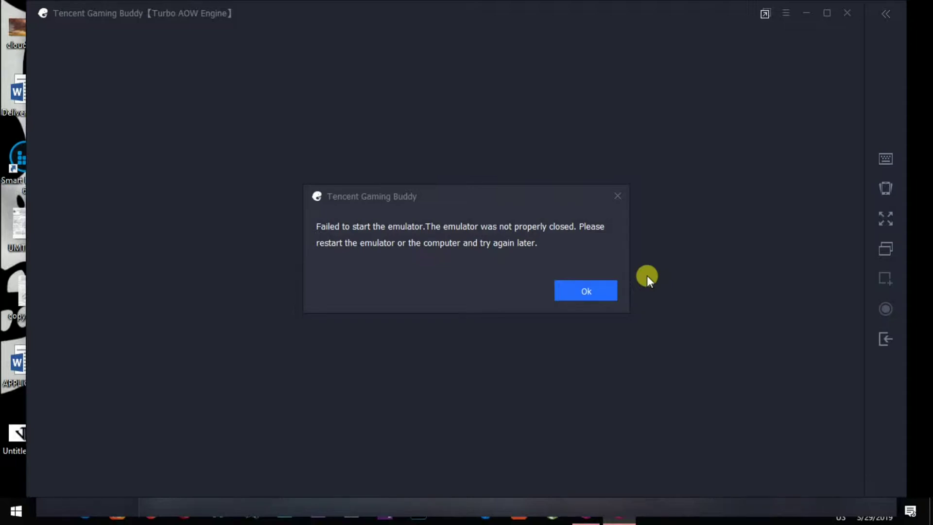
pyautogui.click(591, 292)
pyautogui.click(845, 12)
pyautogui.click(549, 280)
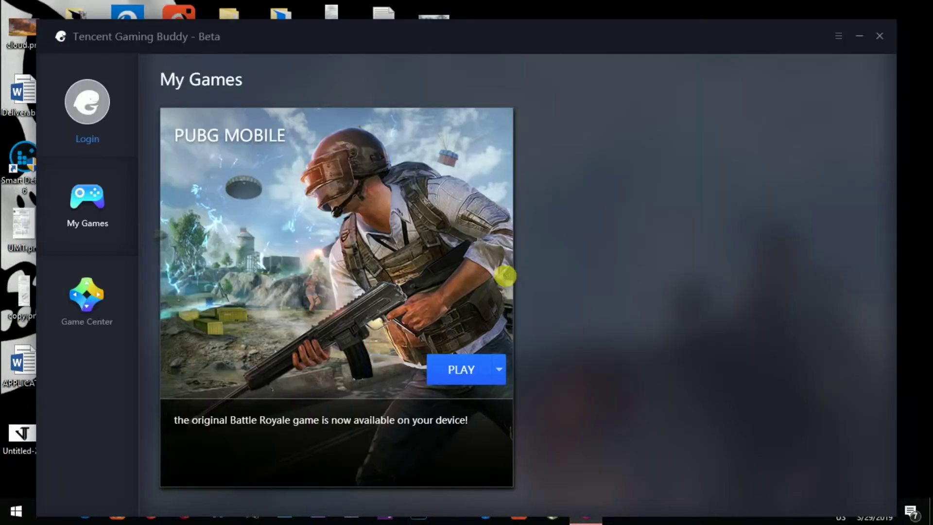
pyautogui.click(878, 40)
# Step: Open Task Manager from the taskbar and look through the running processes
pyautogui.rightClick(657, 510)
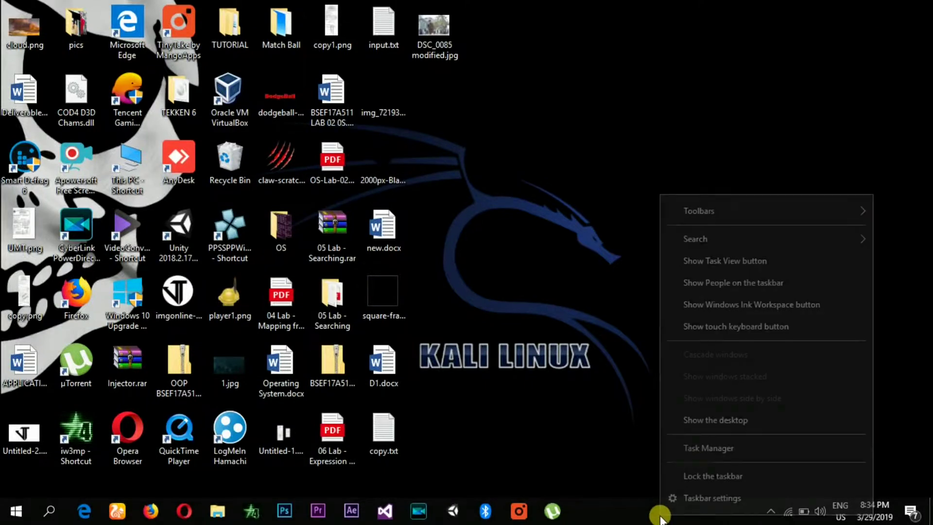
pyautogui.click(697, 449)
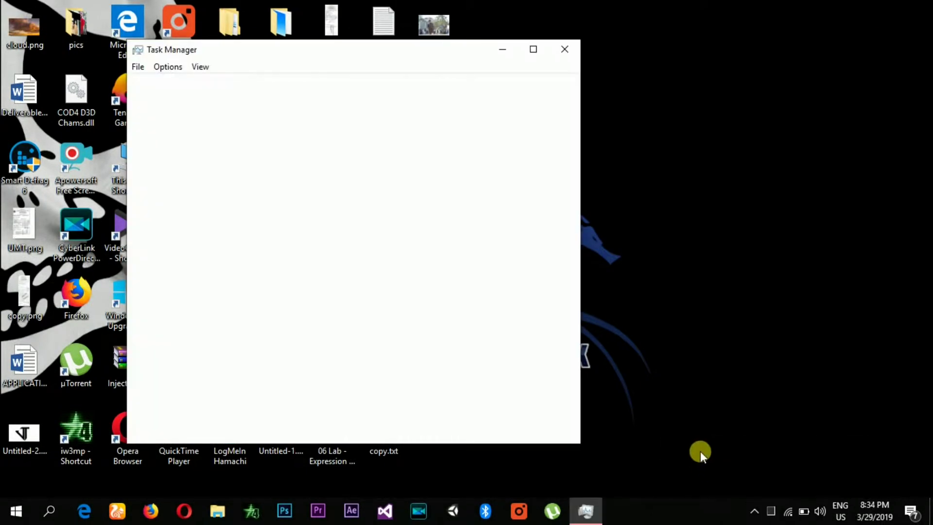
pyautogui.click(263, 200)
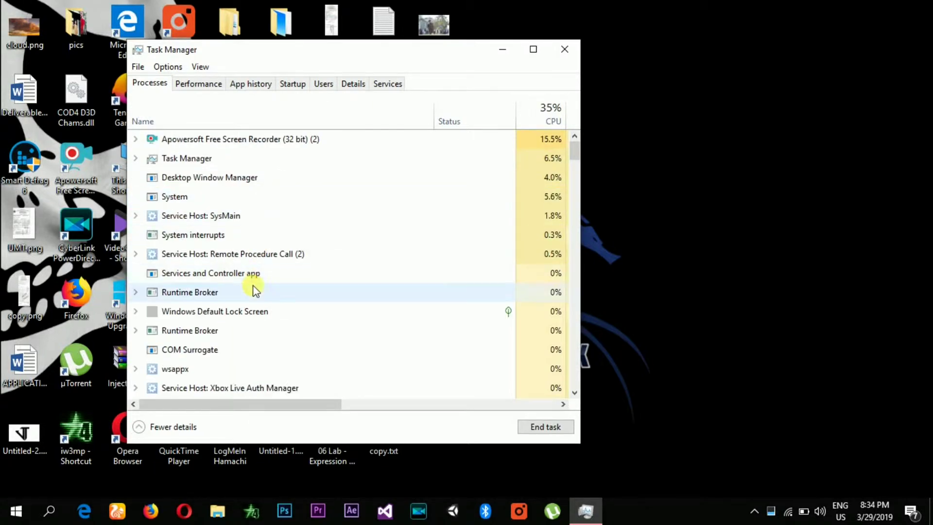
pyautogui.click(252, 286)
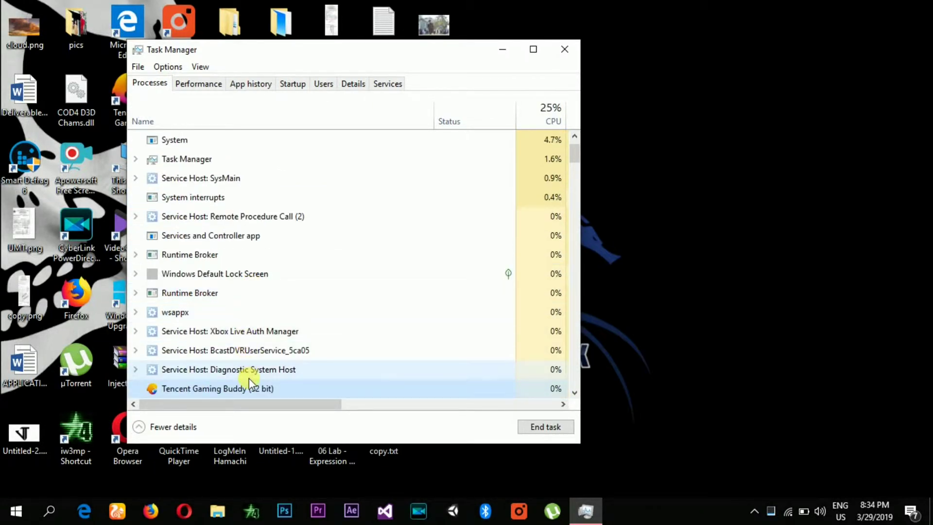
# Step: End the Tencent Gaming Buddy (32 bit) process and close Task Manager
pyautogui.click(251, 388)
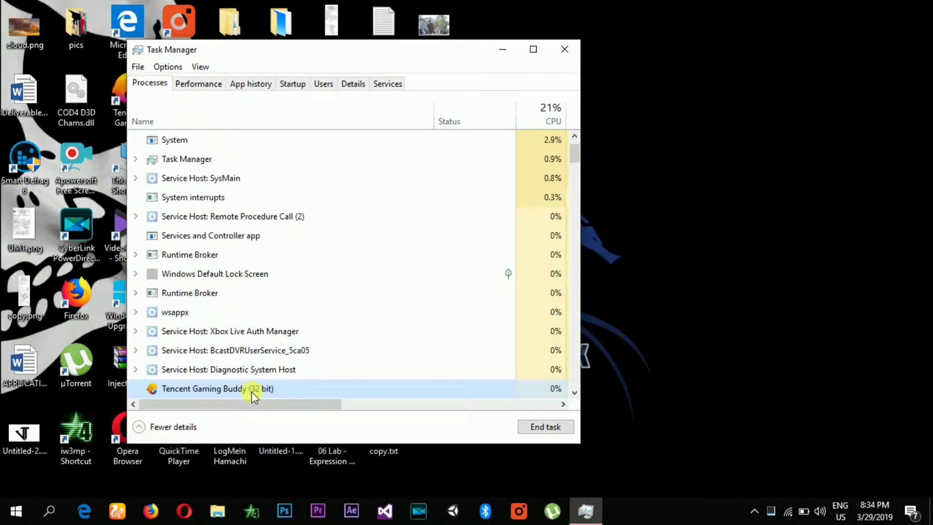
pyautogui.rightClick(252, 394)
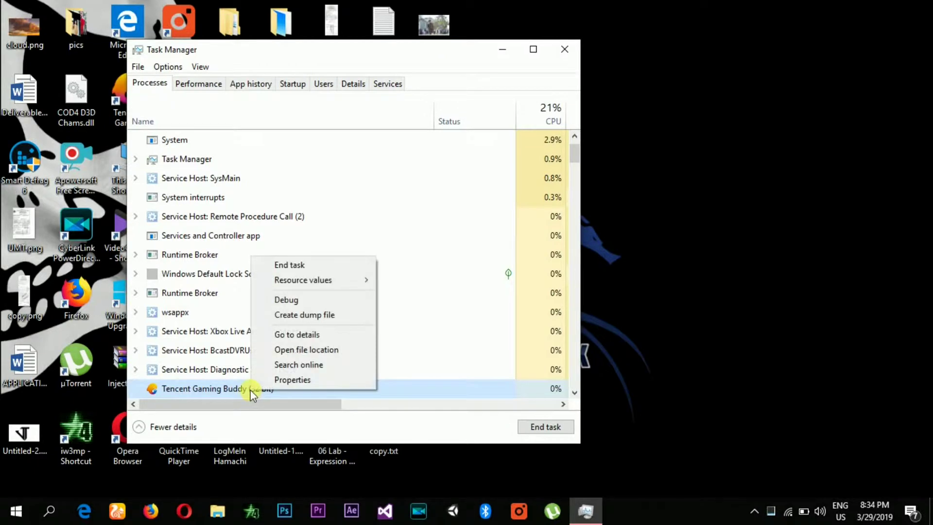
pyautogui.click(296, 267)
pyautogui.click(557, 51)
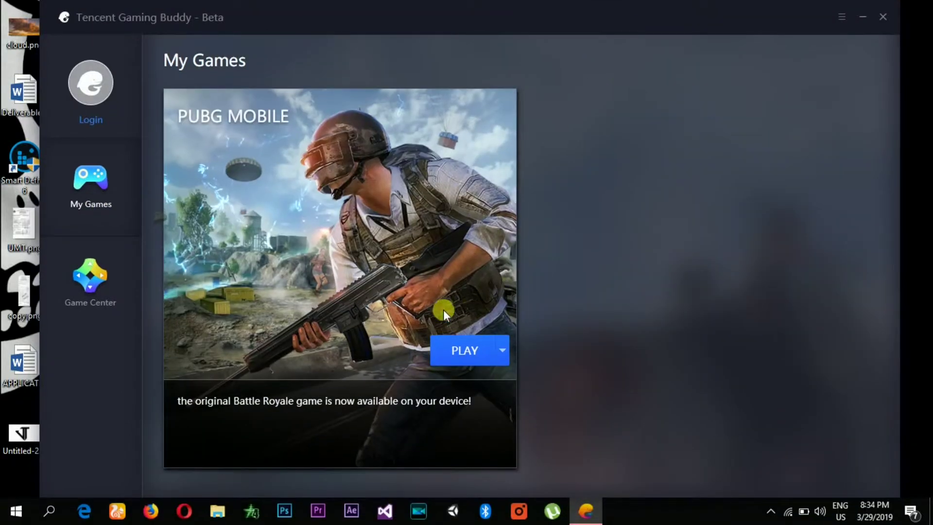
# Step: Play PUBG MOBILE, dismiss the 'Failed to launch Gaming Buddy' error, and close the emulator and launcher
pyautogui.click(462, 350)
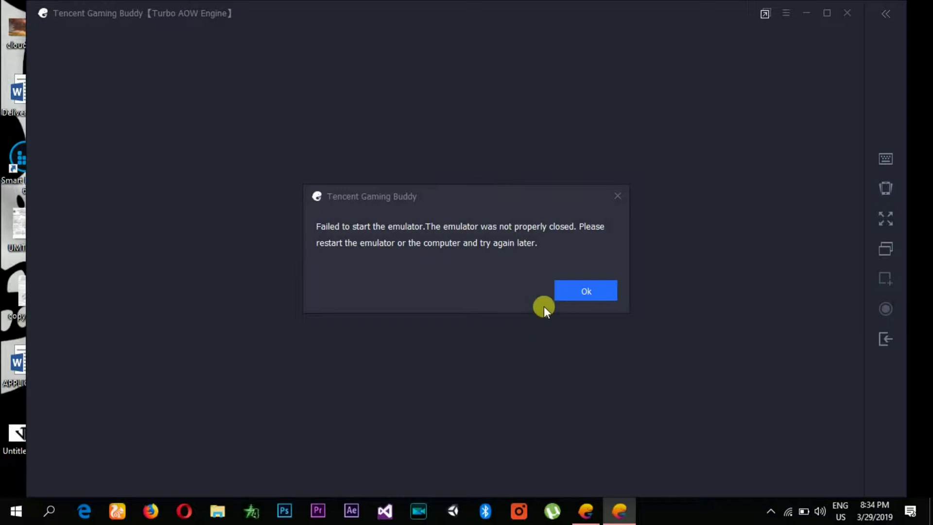
pyautogui.click(566, 295)
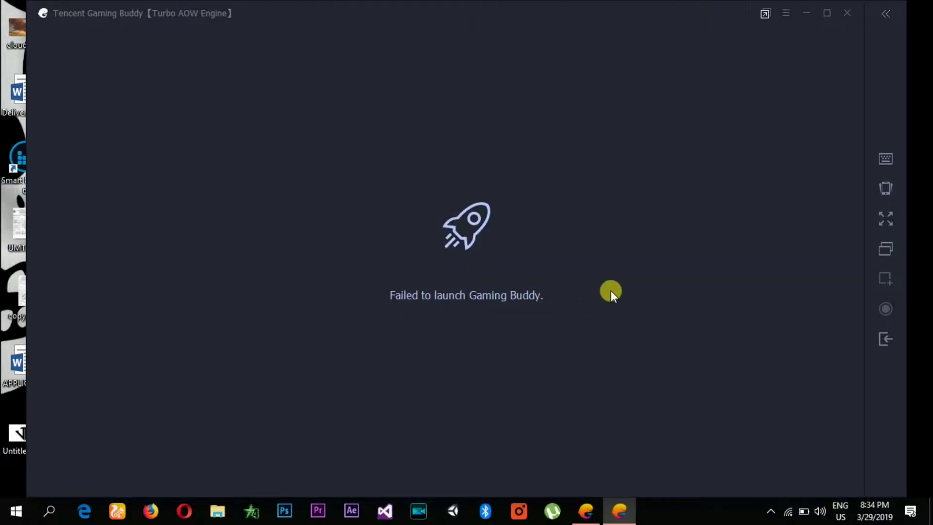
pyautogui.click(850, 12)
pyautogui.click(480, 277)
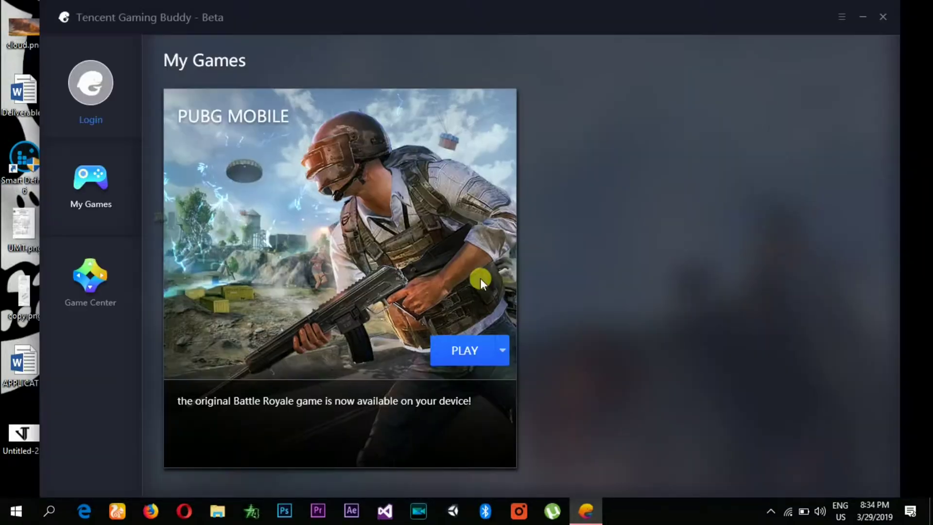
pyautogui.click(888, 11)
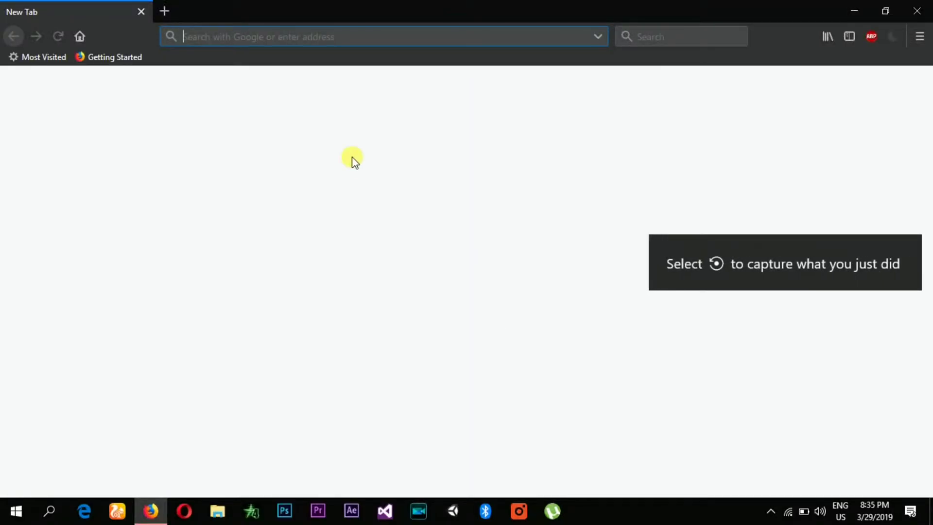
# Step: Load the up-to-down.net/16947/PH link in Firefox and tick the reCAPTCHA 'I'm not a robot' box
pyautogui.write('https://up-to-down.net/16947/PH')
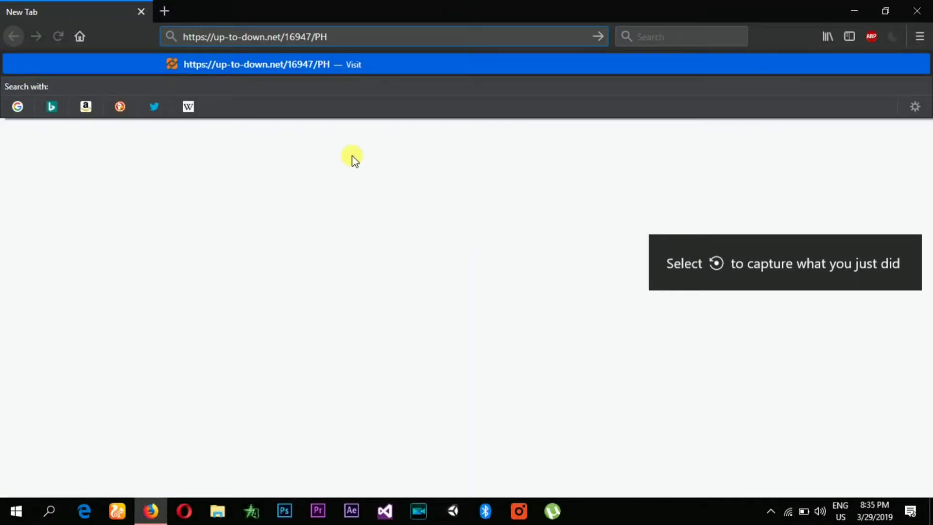
pyautogui.press('BackSpace')
pyautogui.press('BackSpace')
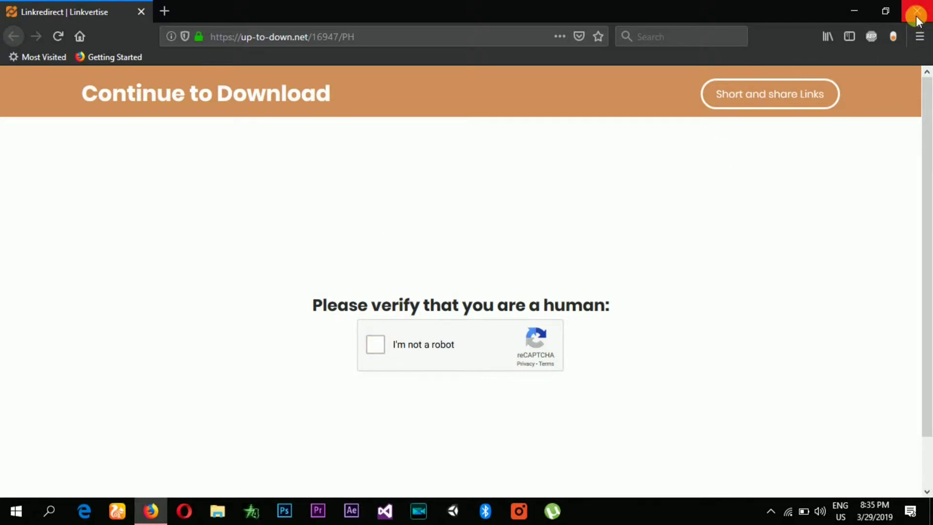
pyautogui.rightClick(871, 37)
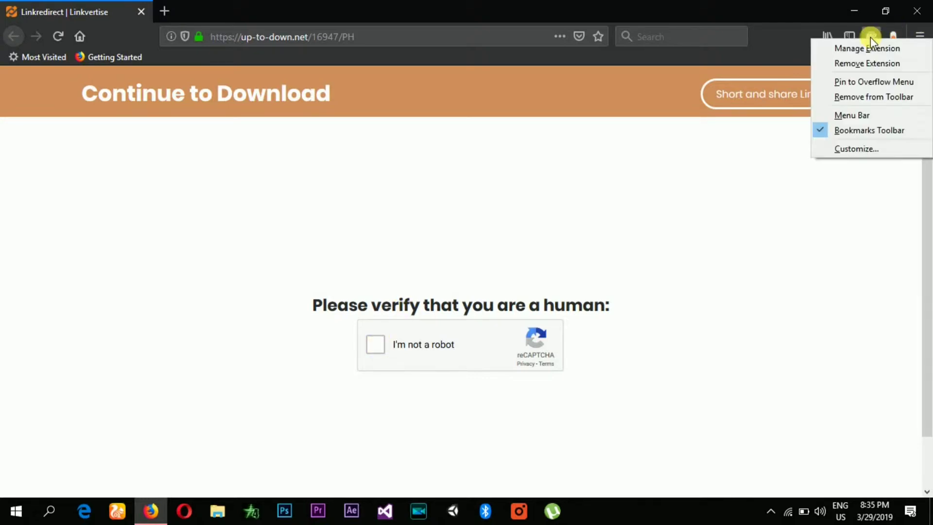
pyautogui.click(637, 276)
pyautogui.click(375, 346)
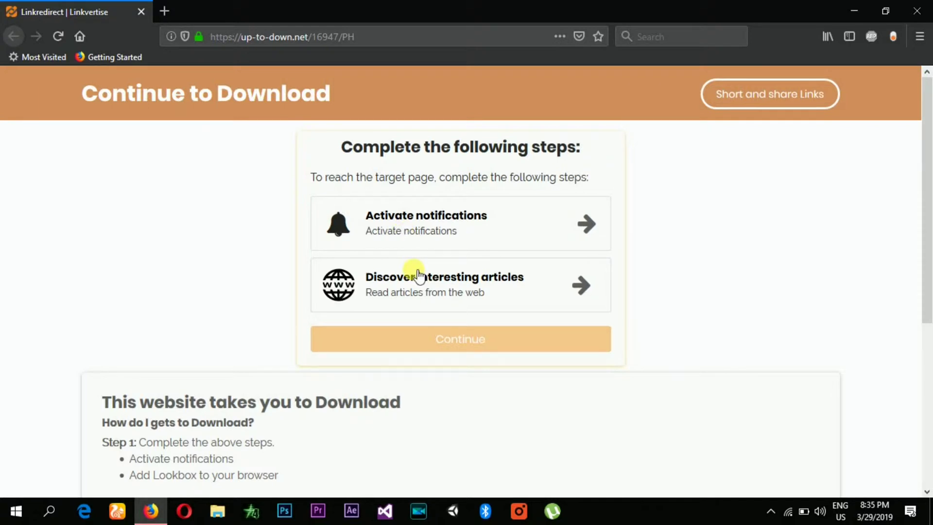
# Step: Complete the Activate notifications step, choosing Not Now on Firefox's notification permission prompt
pyautogui.click(410, 230)
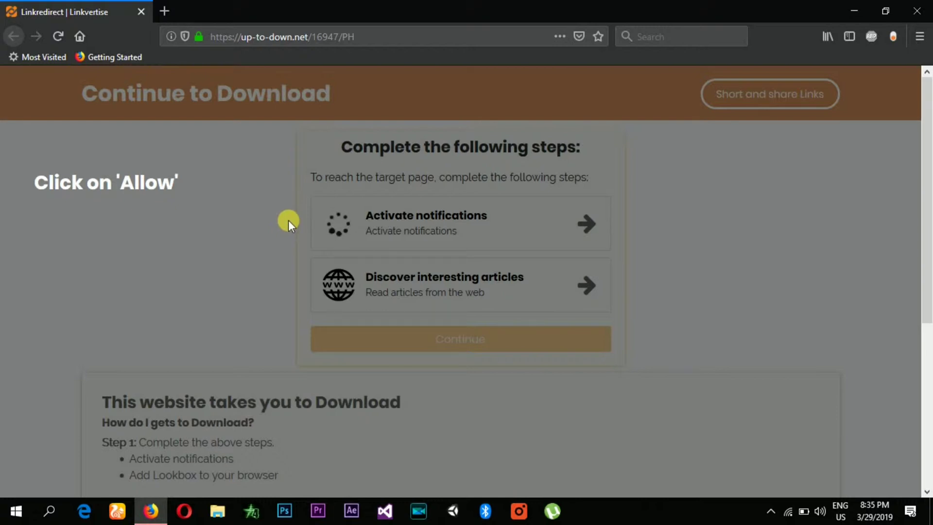
pyautogui.click(371, 208)
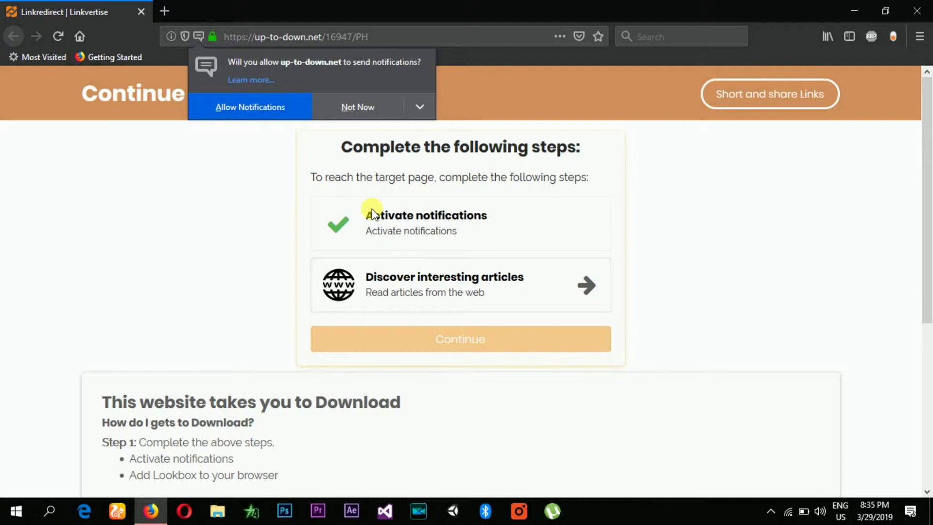
pyautogui.click(343, 103)
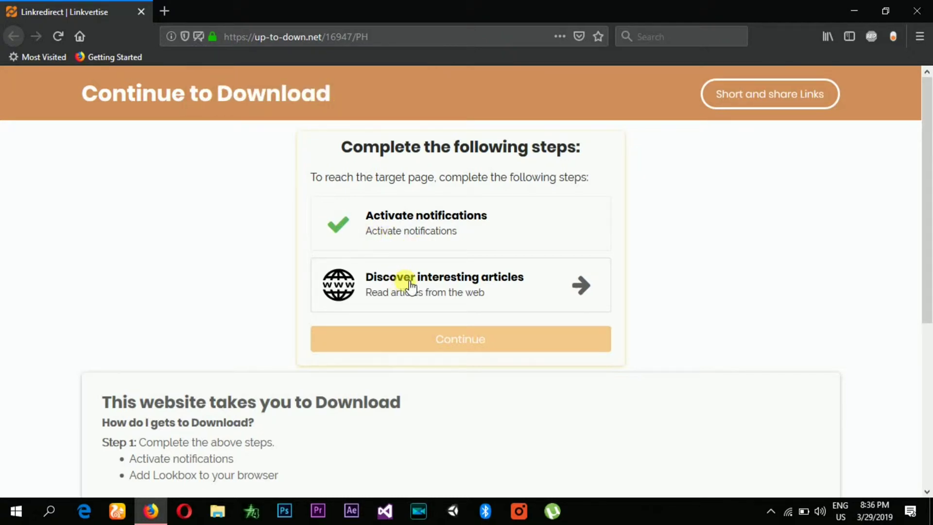
# Step: Complete the Discover interesting articles step, closing its popup once the countdown ends
pyautogui.click(386, 288)
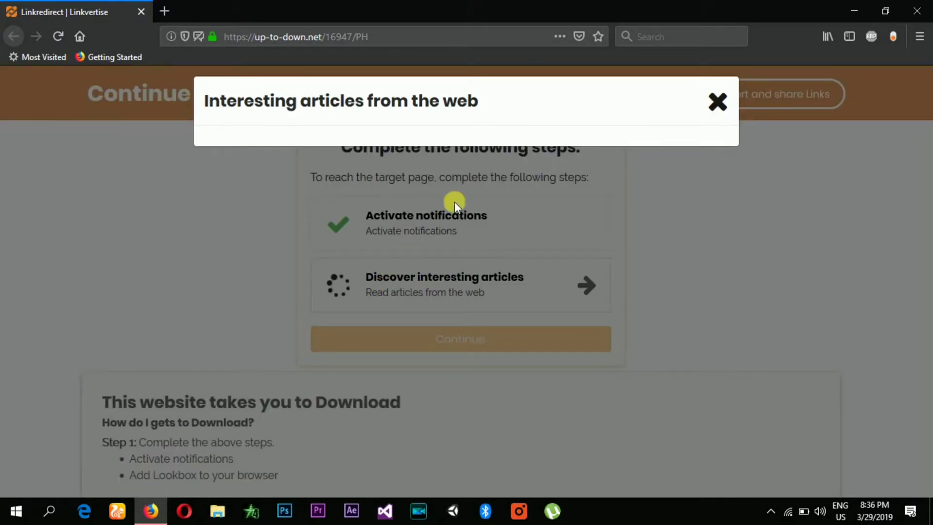
pyautogui.click(718, 101)
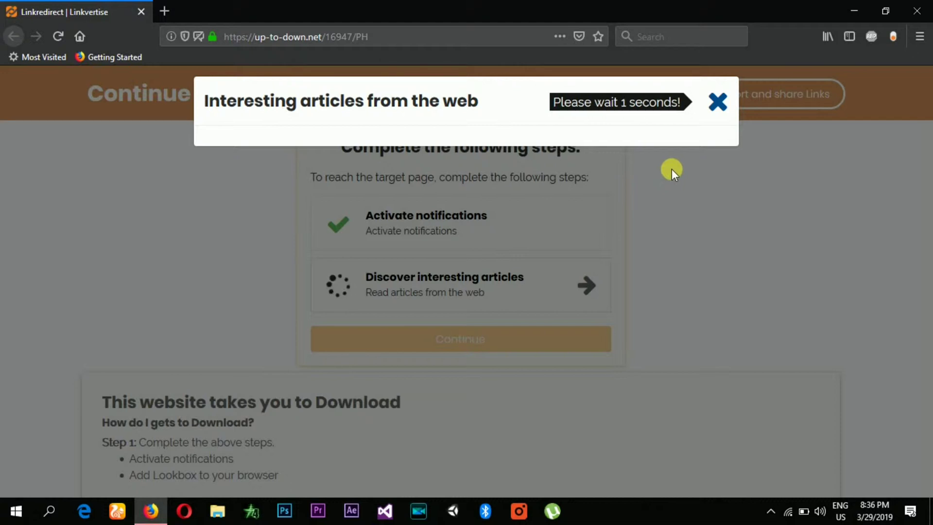
pyautogui.click(716, 102)
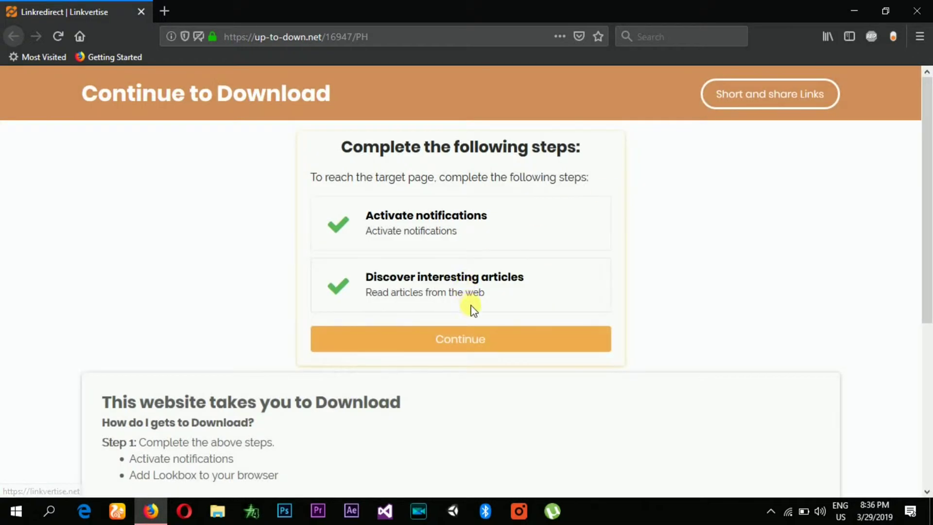
# Step: Continue to Download through the redirect until the Process Hacker SourceForge overview page loads
pyautogui.click(432, 341)
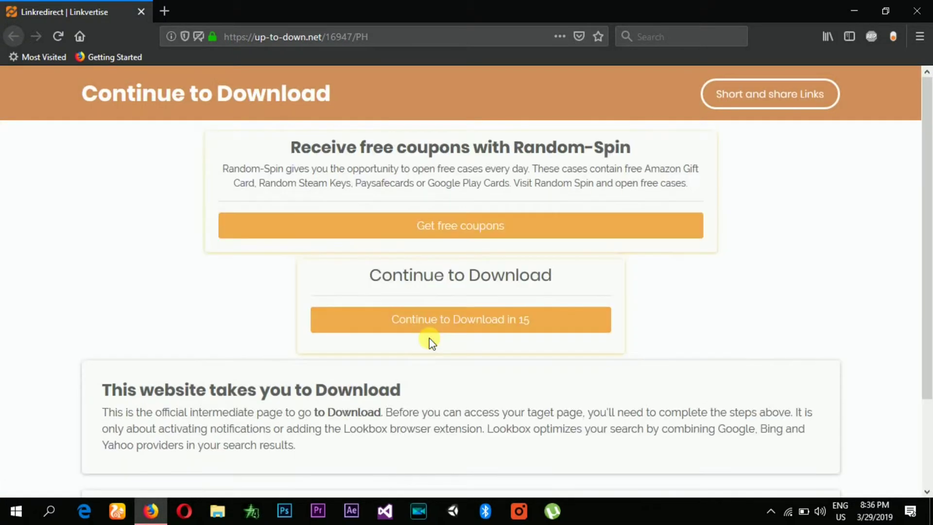
pyautogui.click(441, 330)
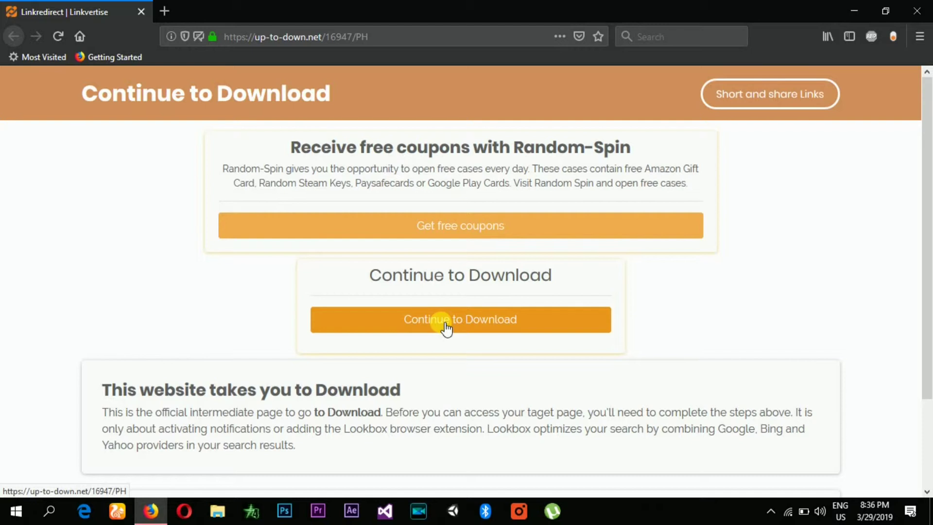
pyautogui.click(446, 329)
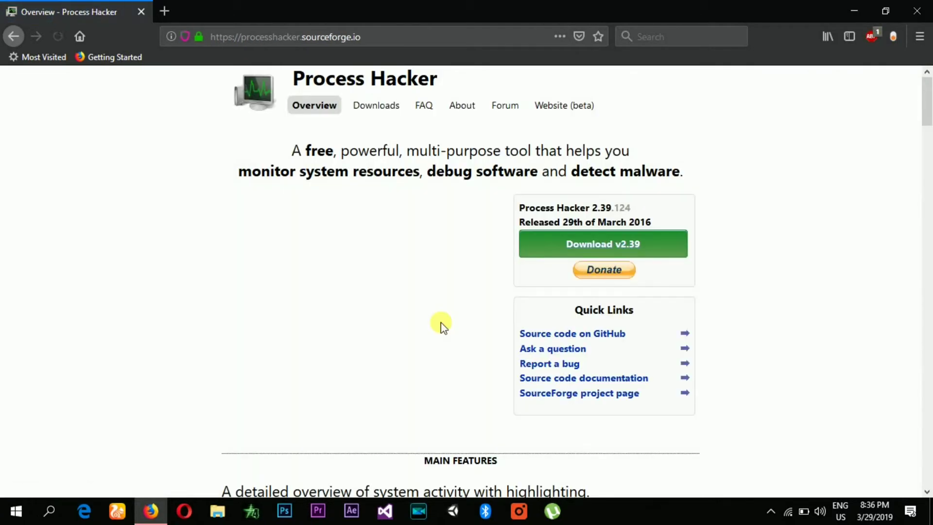
# Step: Go to the Process Hacker 2.39.124 Downloads page
pyautogui.moveTo(291, 81); pyautogui.dragTo(433, 80)
pyautogui.click(437, 83)
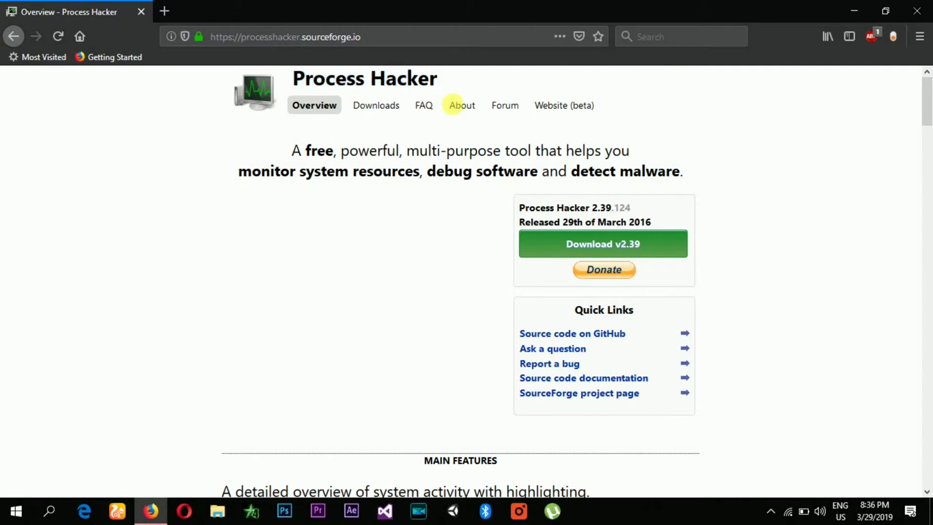
pyautogui.click(609, 253)
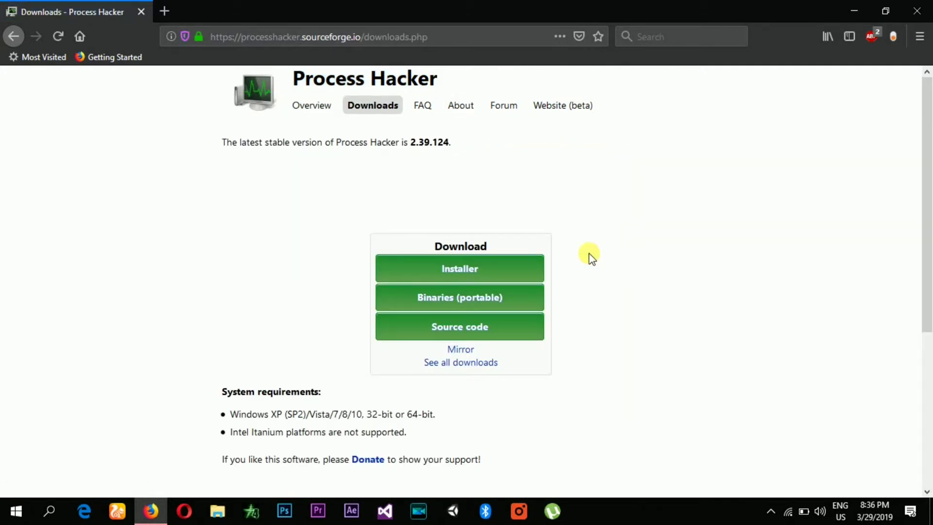
# Step: Save processhacker-2.39-setup.exe and run it from the Firefox downloads panel
pyautogui.click(463, 277)
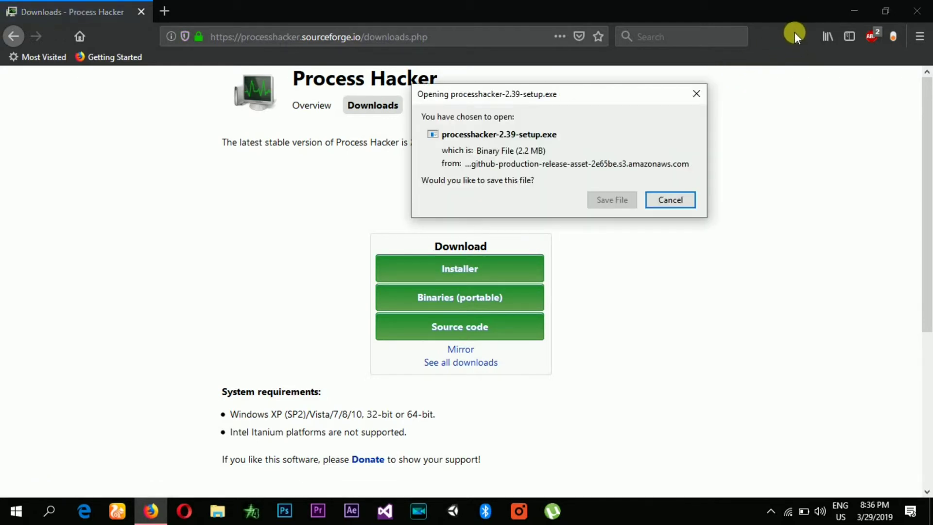
pyautogui.click(608, 201)
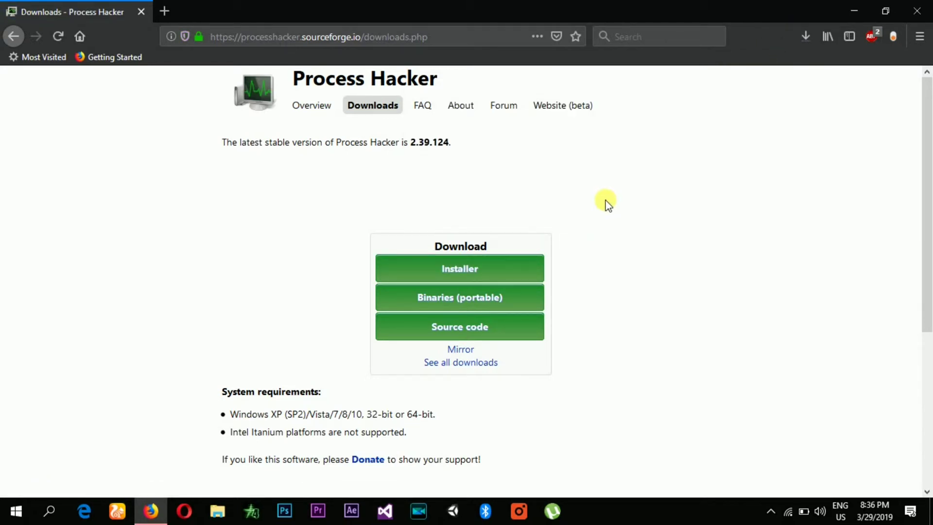
pyautogui.click(802, 34)
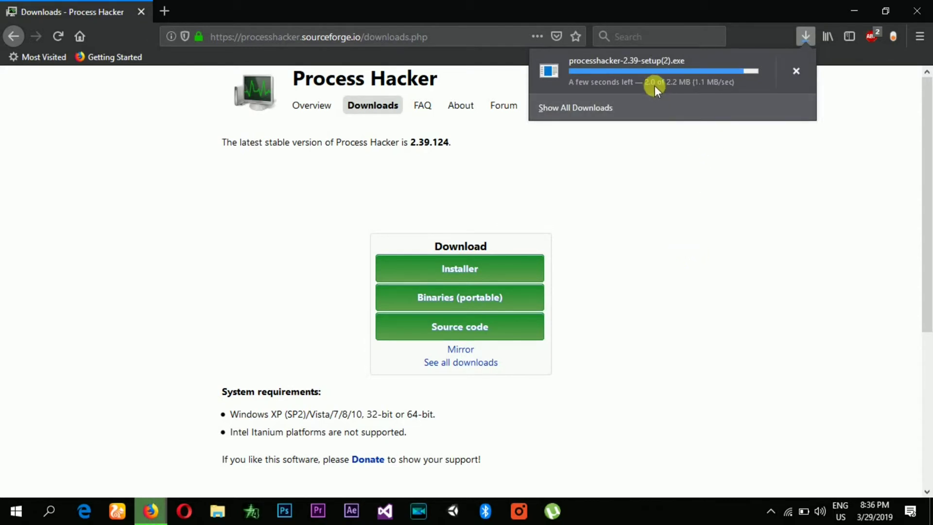
pyautogui.click(642, 78)
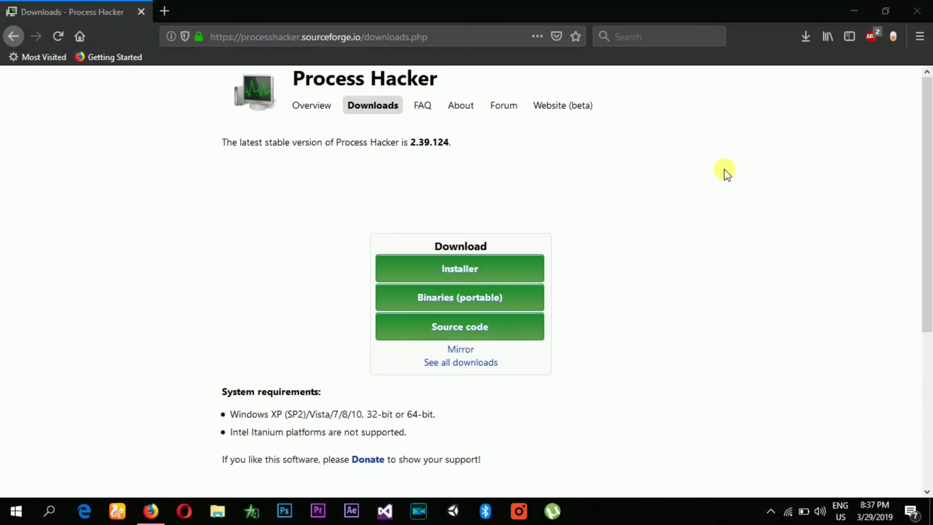
# Step: Approve UAC, install with Full components, and finish with Launch Process Hacker 2 checked
pyautogui.click(839, 8)
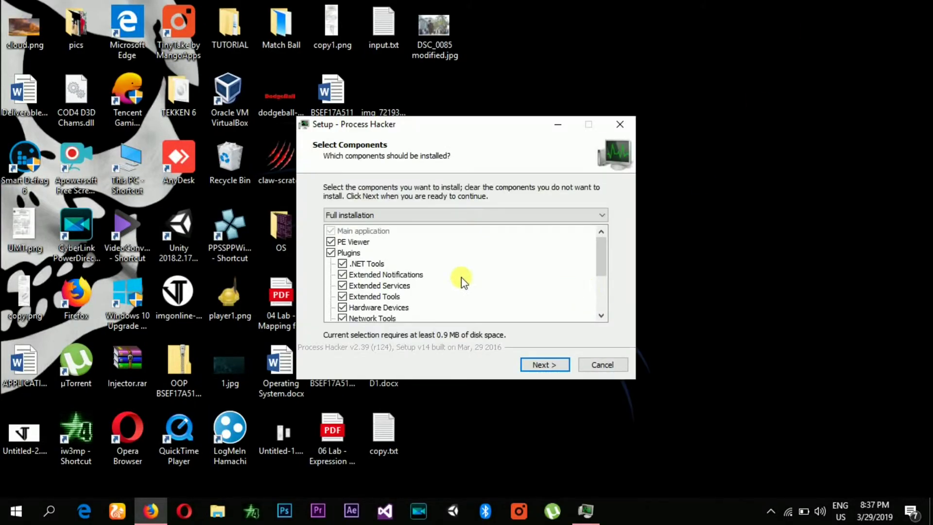
pyautogui.moveTo(597, 246); pyautogui.dragTo(601, 279)
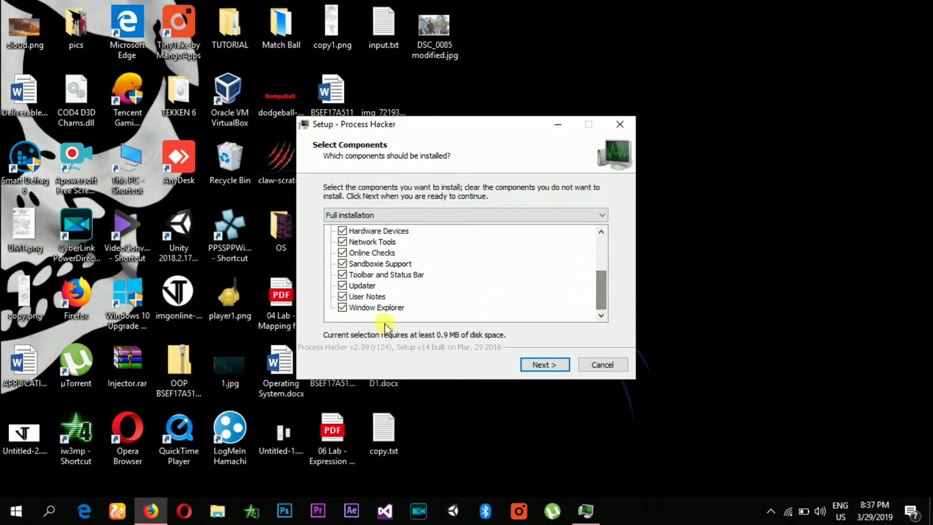
pyautogui.click(552, 365)
pyautogui.click(546, 364)
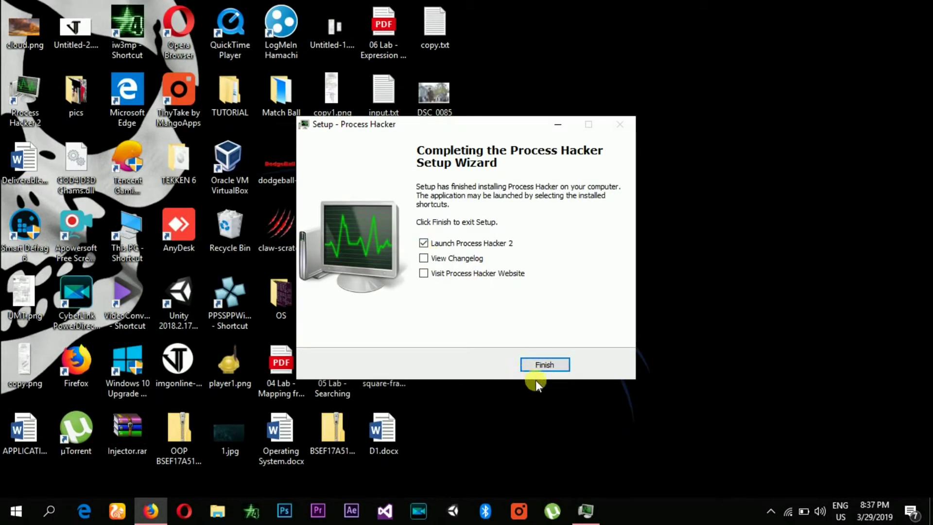
pyautogui.click(540, 366)
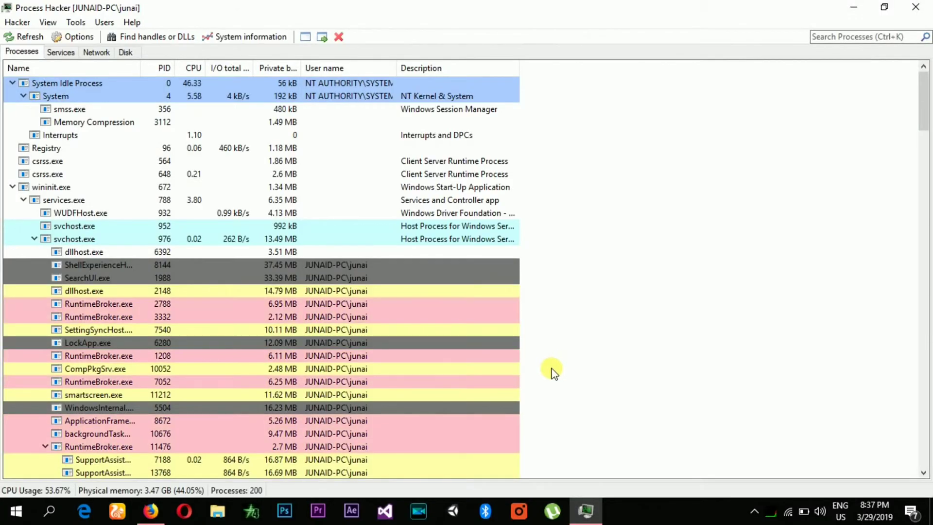
# Step: Search 'aow', terminate the aow_exe.exe process, and close Process Hacker with Alt+F4
pyautogui.click(874, 39)
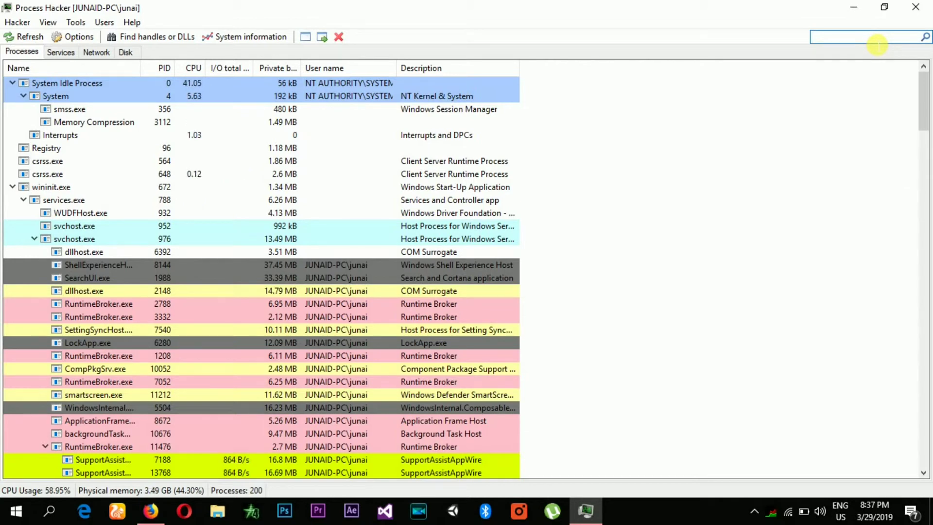
pyautogui.write('aow')
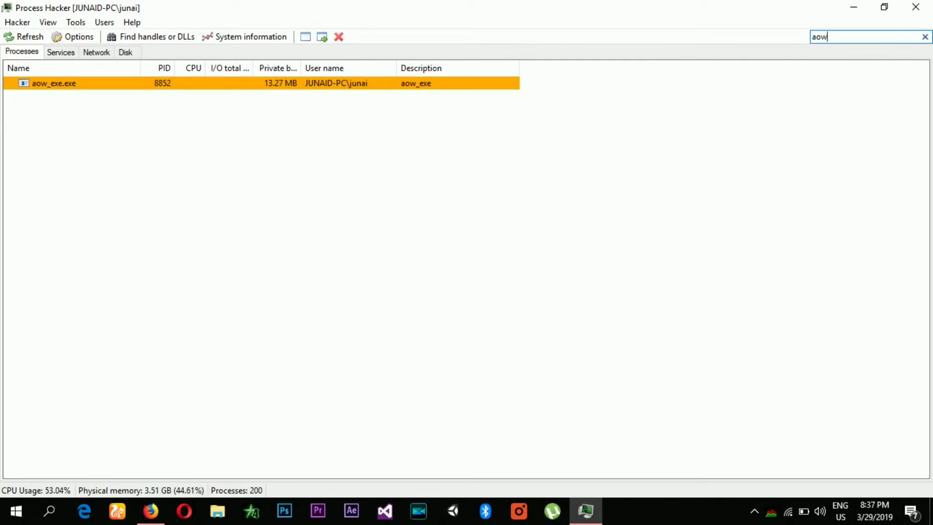
pyautogui.click(104, 86)
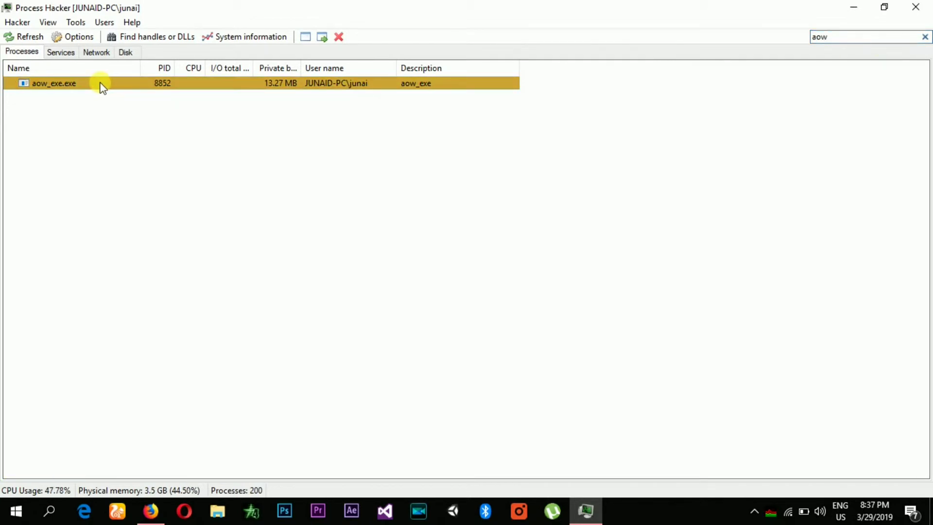
pyautogui.rightClick(100, 86)
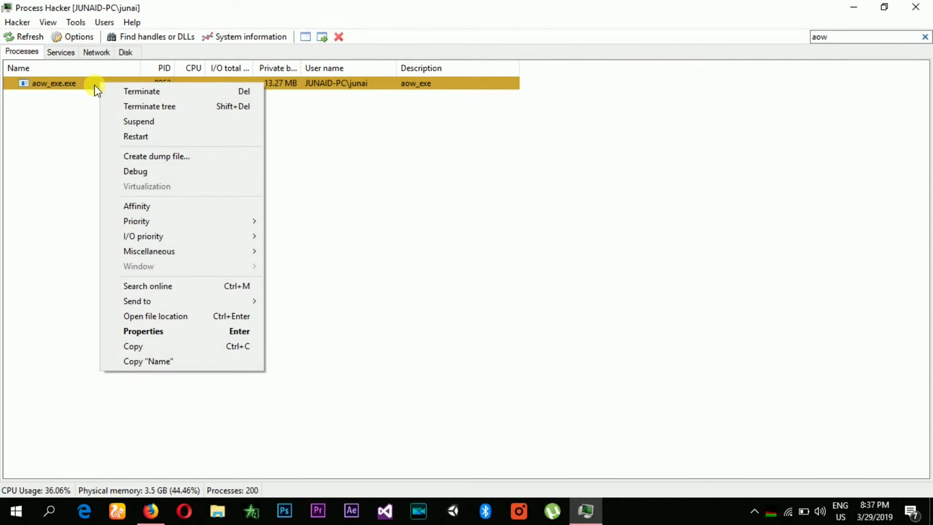
pyautogui.click(132, 91)
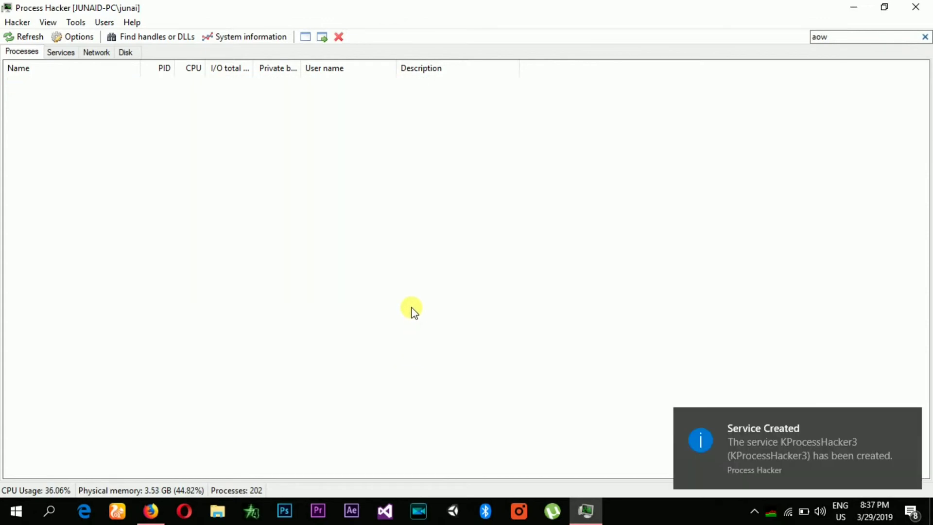
pyautogui.hotkey('alt', 'F4')
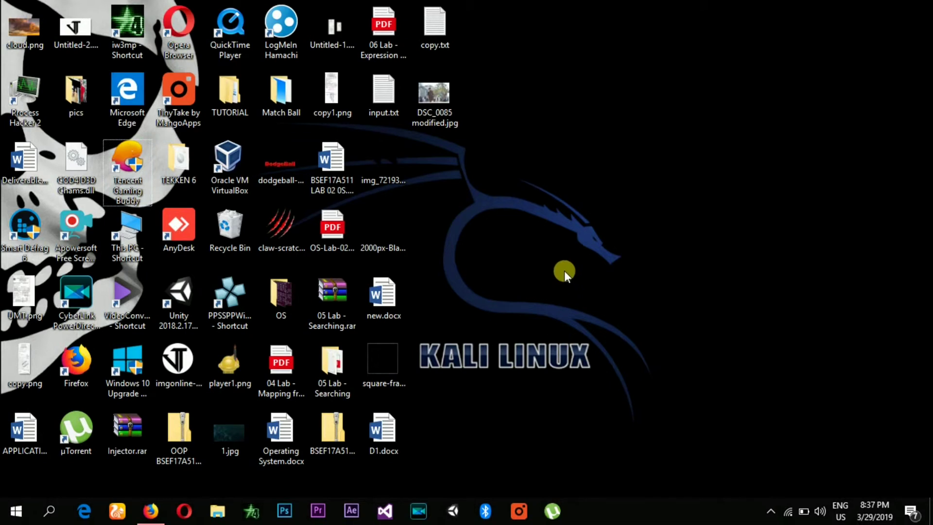
# Step: Relaunch Gaming Buddy, press PLAY under PUBG MOBILE, and maximize the emulator window
pyautogui.doubleClick(128, 168)
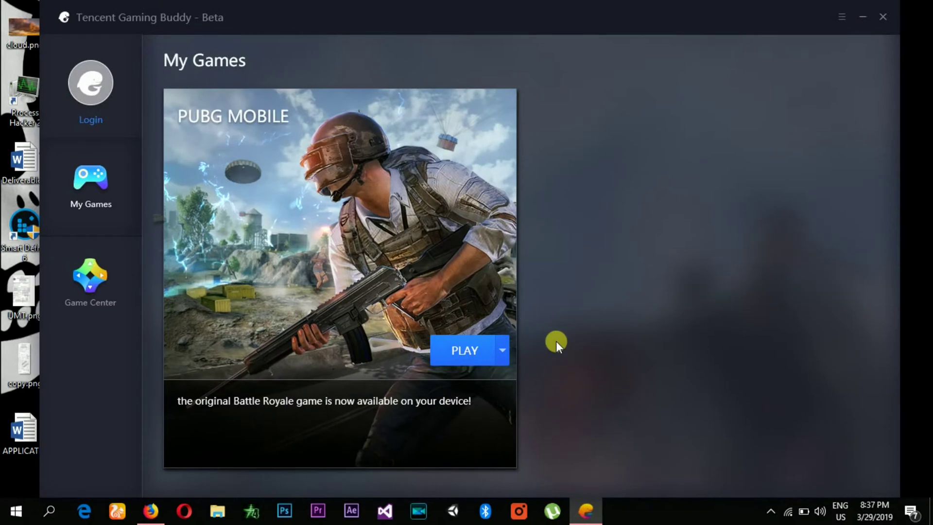
pyautogui.click(460, 359)
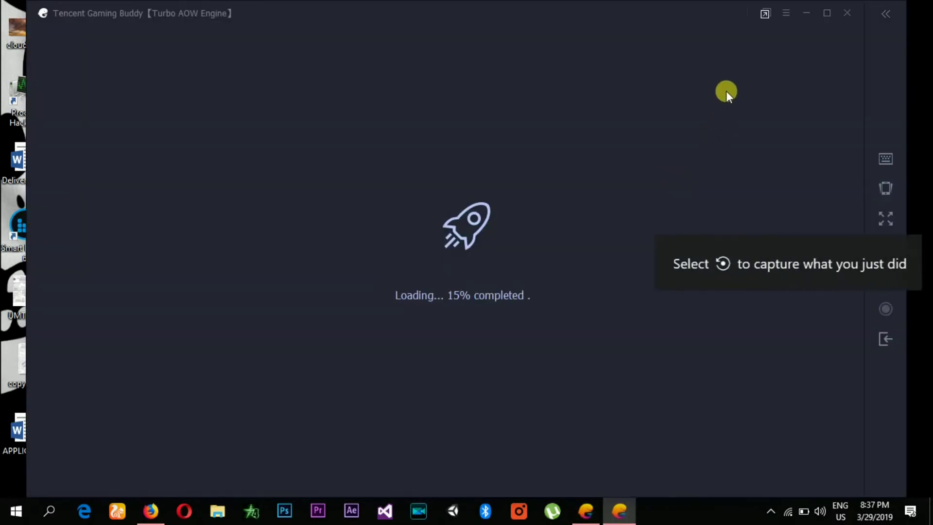
pyautogui.click(826, 17)
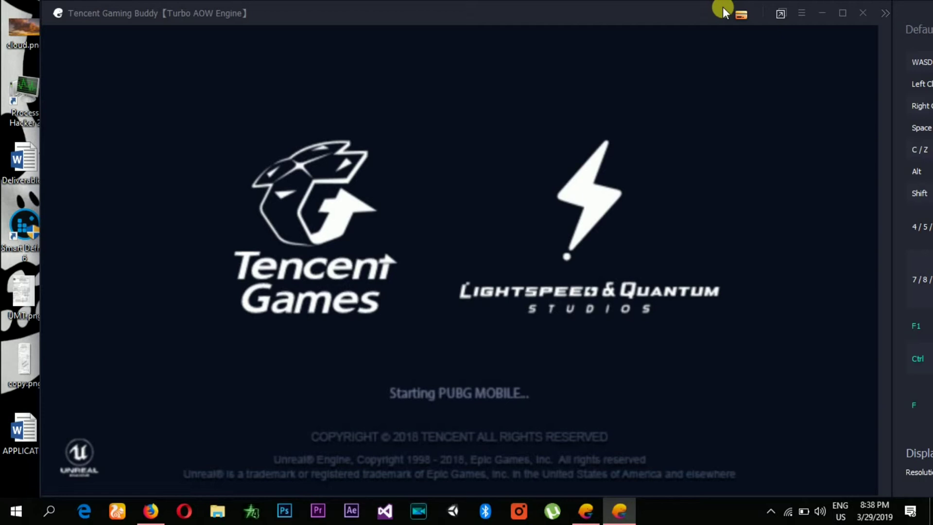
# Step: Maximize the PUBG MOBILE window, accept the Emulator Notice, and close the Weekly Login Rewards and Classic Crate pop-ups
pyautogui.click(843, 13)
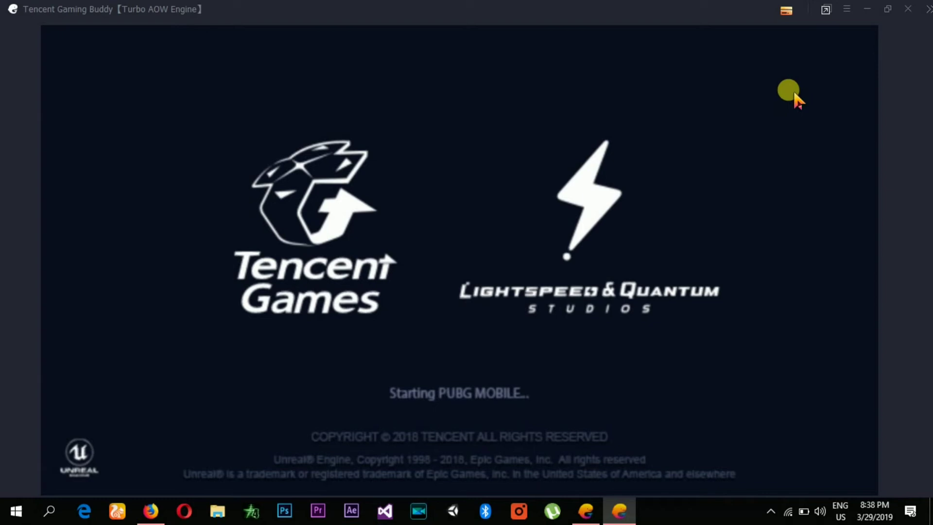
pyautogui.click(771, 510)
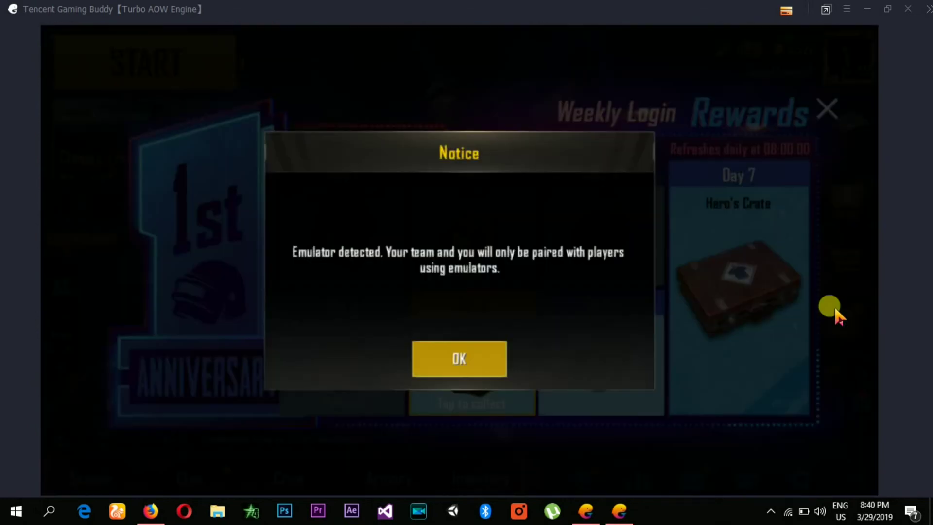
pyautogui.click(458, 363)
pyautogui.click(826, 109)
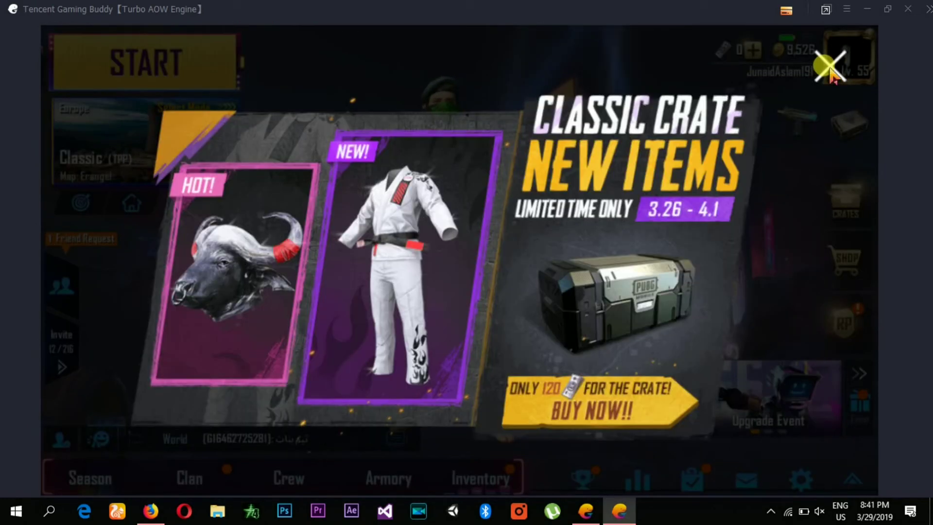
pyautogui.click(830, 70)
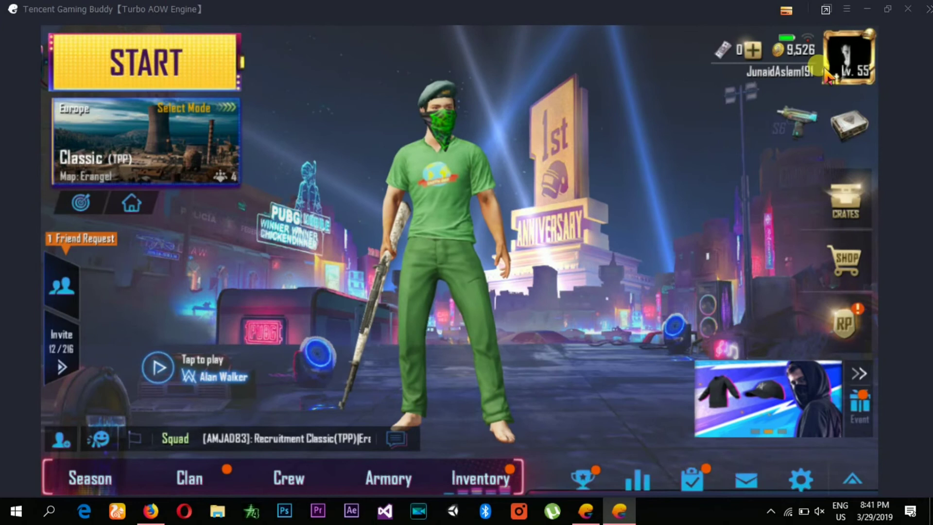